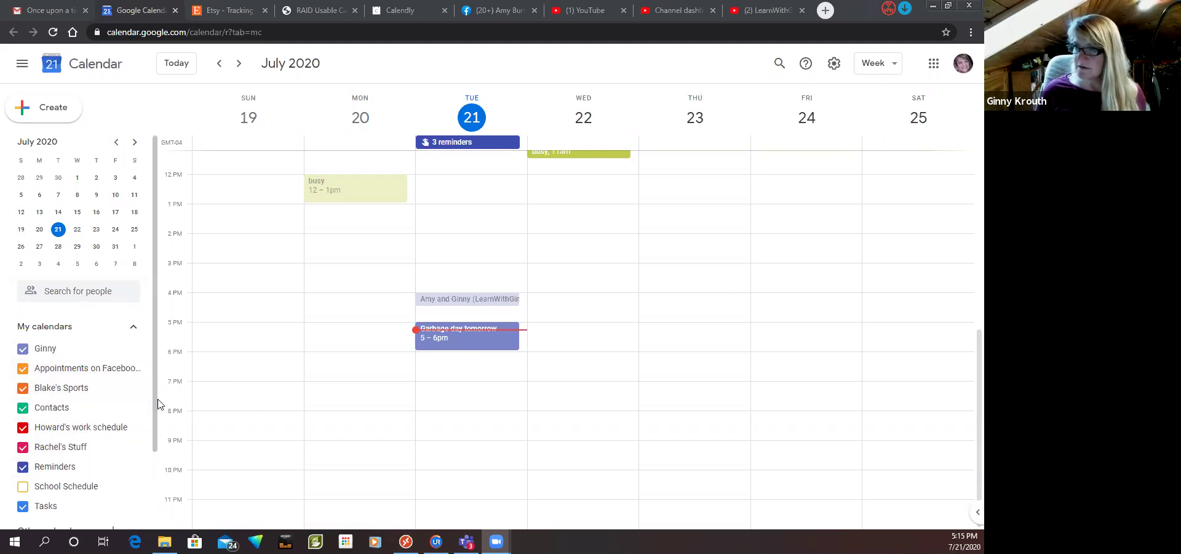
left_click_drag(154, 382, 159, 489)
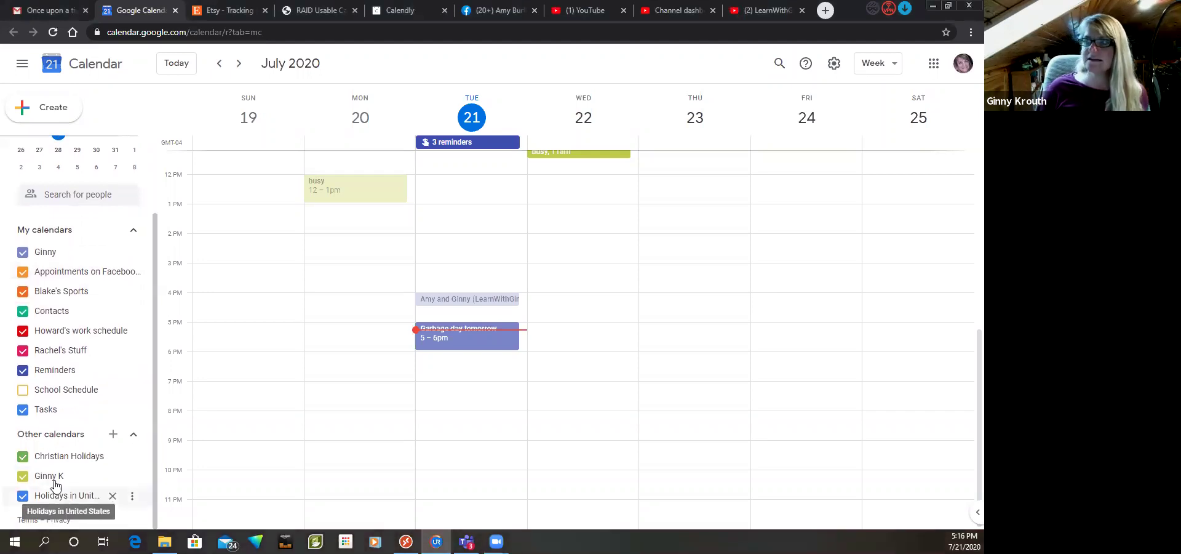
scroll(121, 463, "up", 1)
scroll(121, 464, "up", 3)
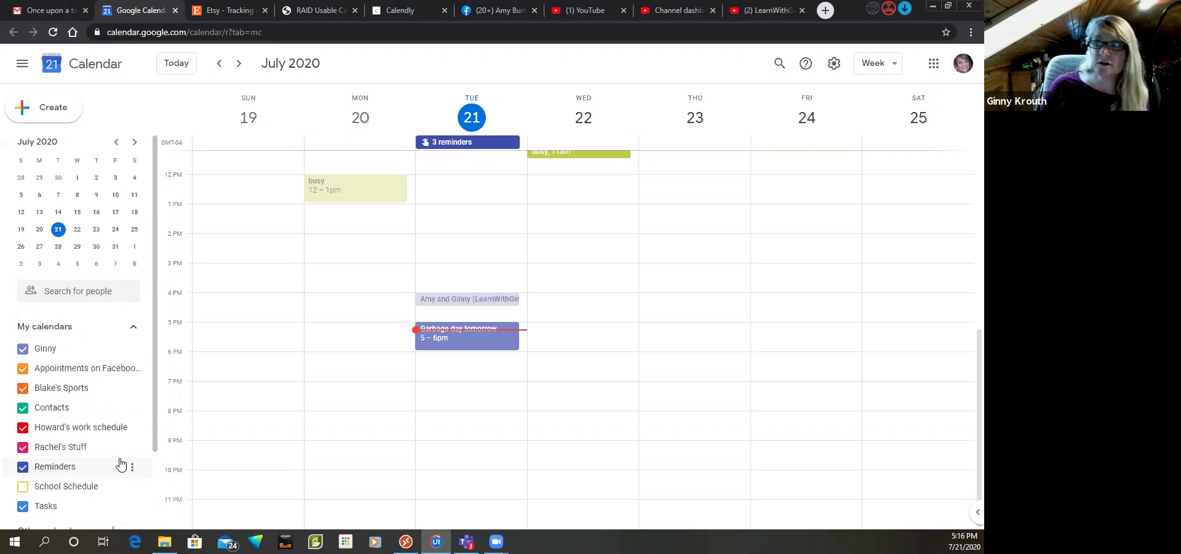
left_click(58, 120)
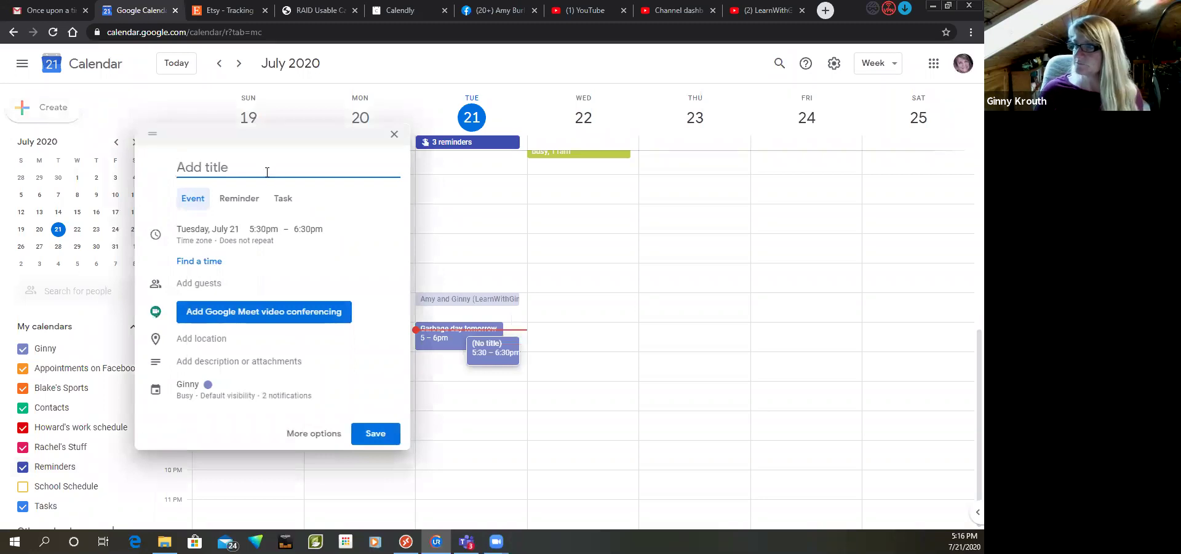
left_click(395, 134)
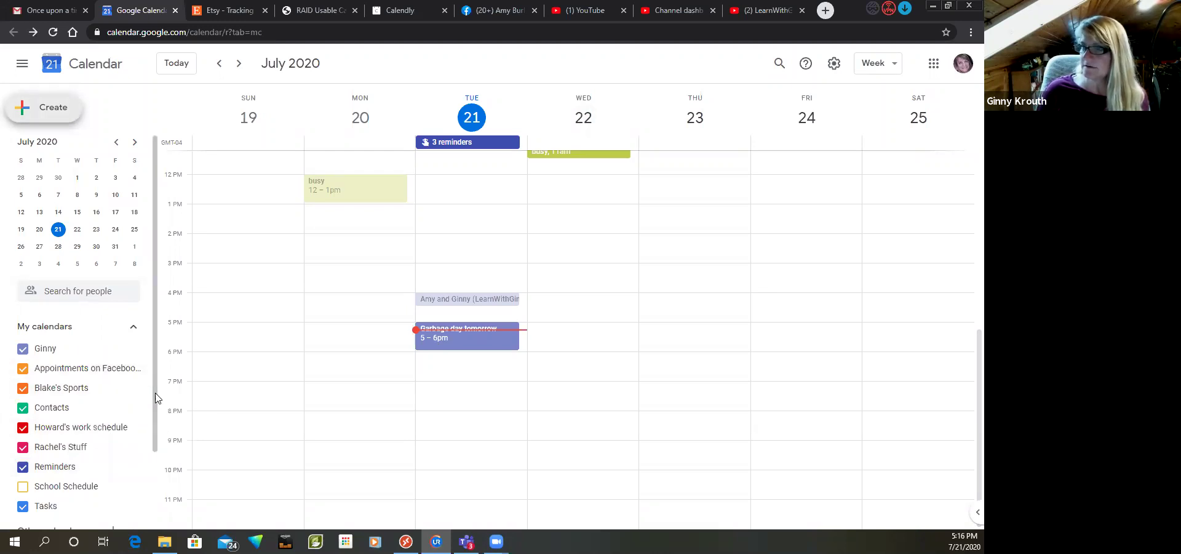
Create a new calendar named "Kitty's Schedule" with the description left empty
left_click_drag(156, 398, 153, 448)
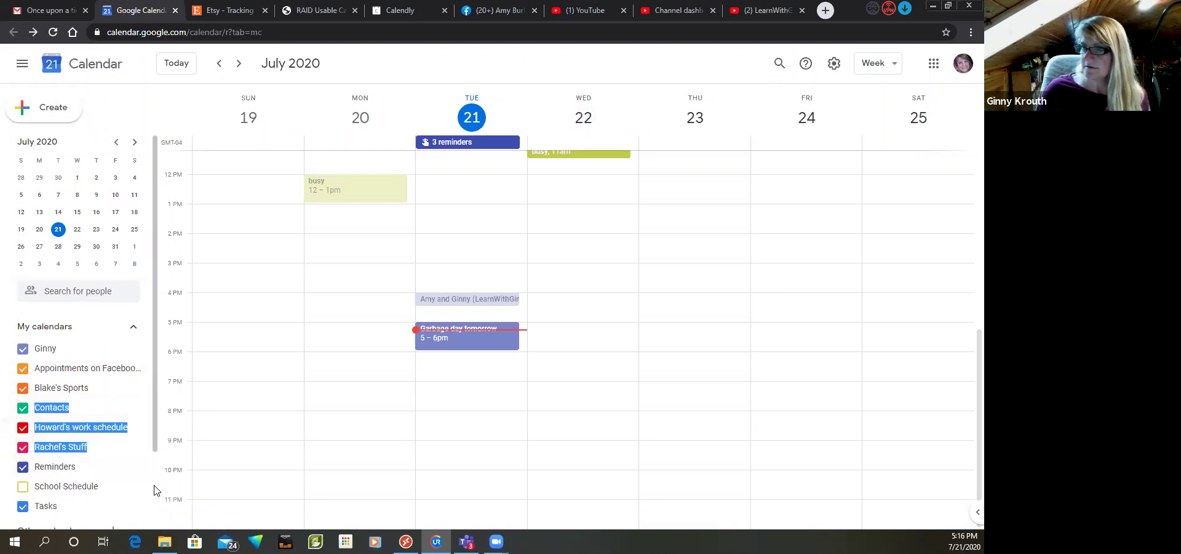
scroll(155, 489, "down", 3)
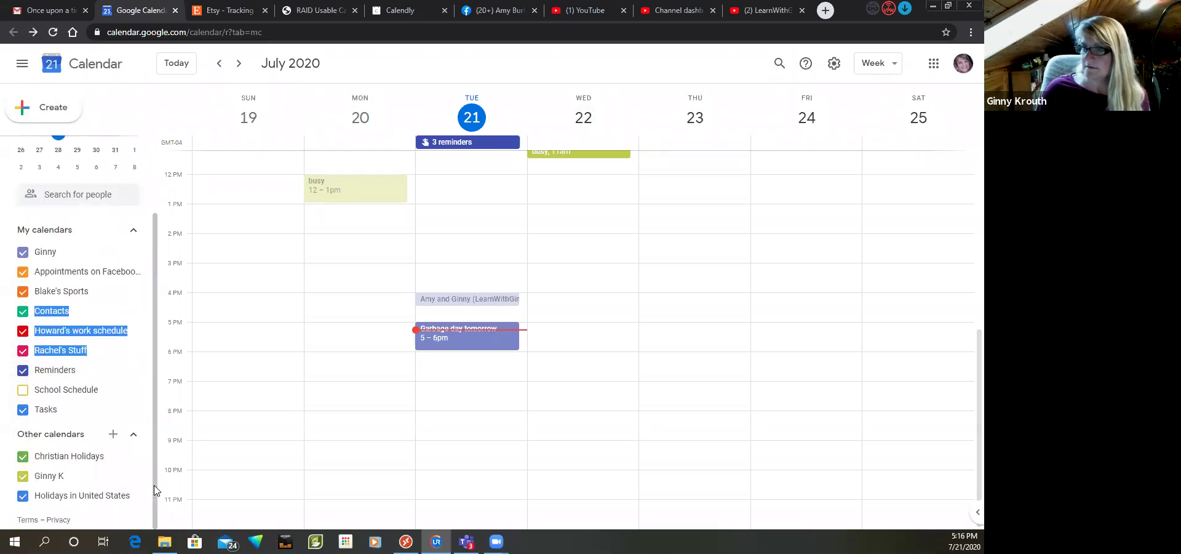
left_click(114, 437)
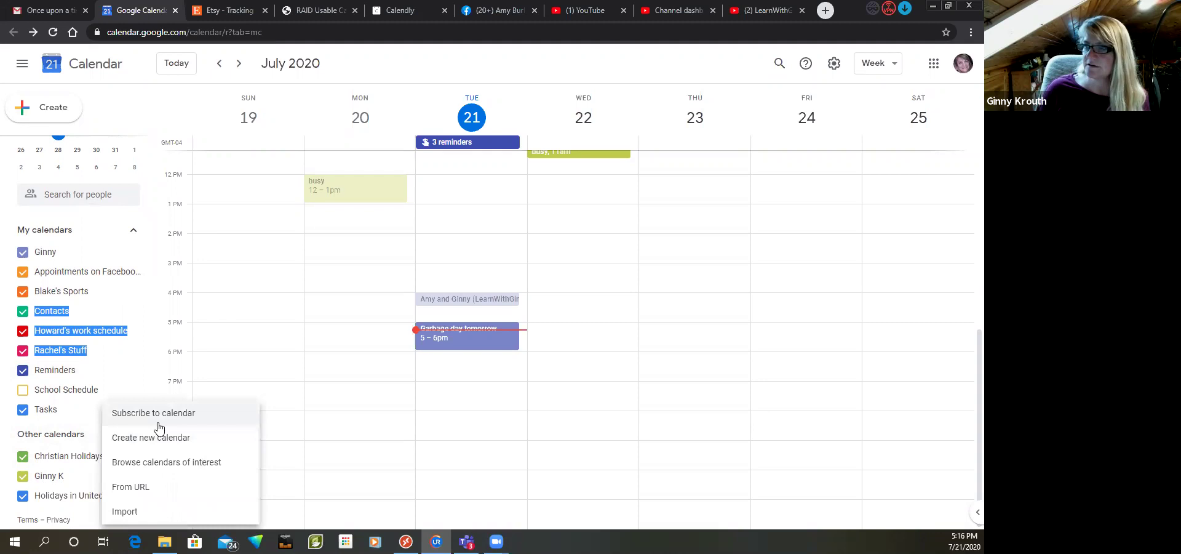
left_click(150, 441)
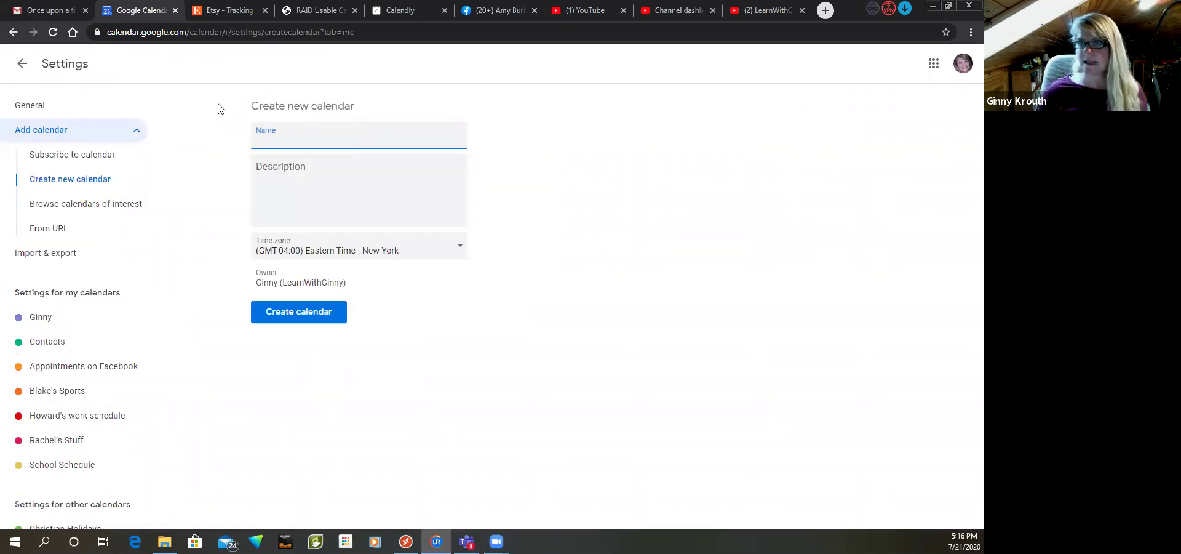
type("Kitty's")
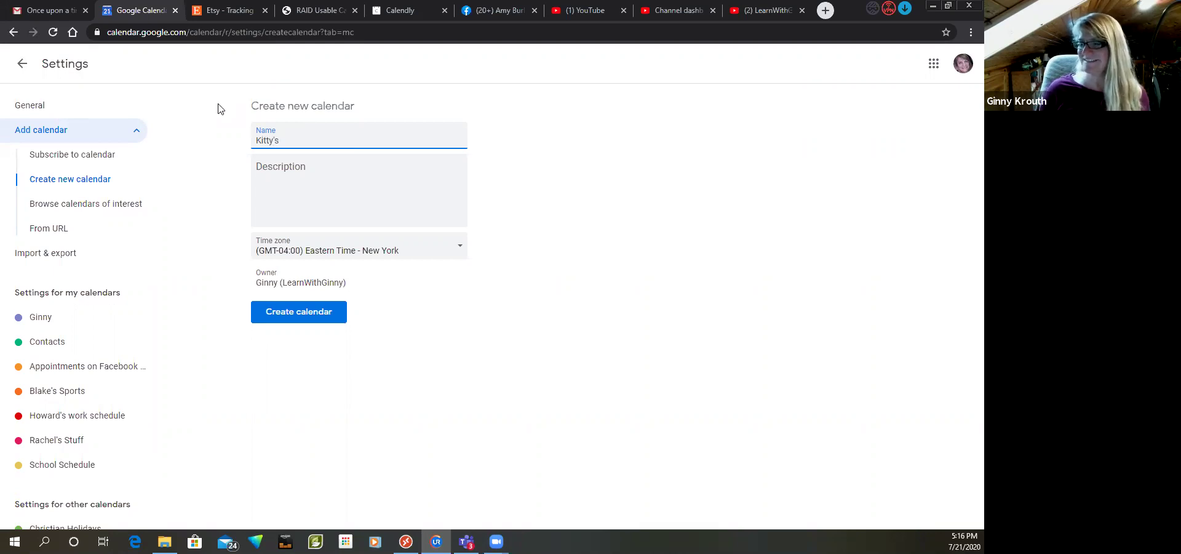
left_click(293, 175)
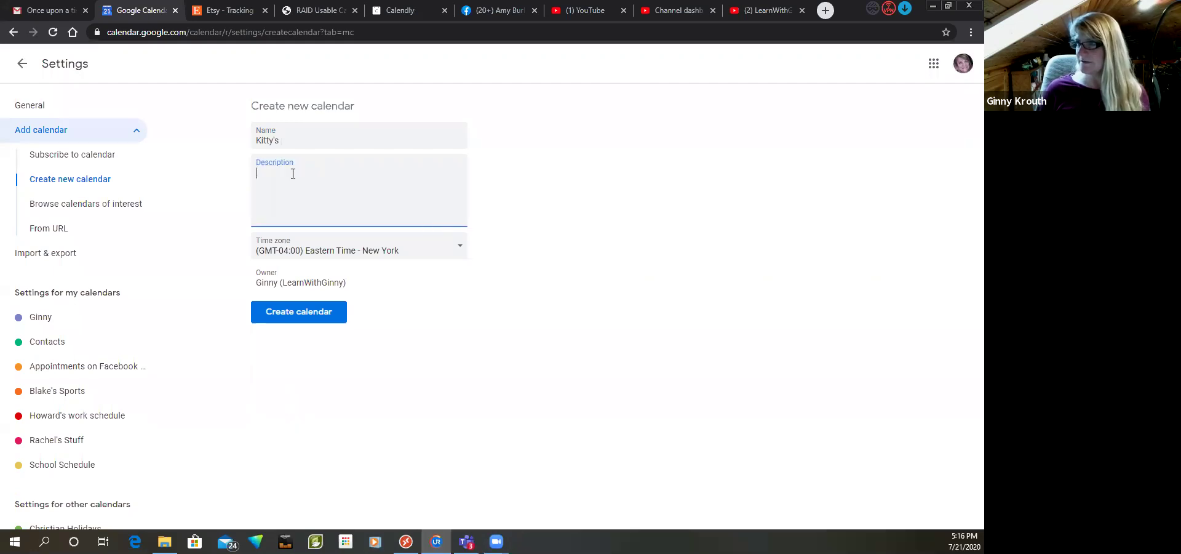
key("shift+Tab")
key("End")
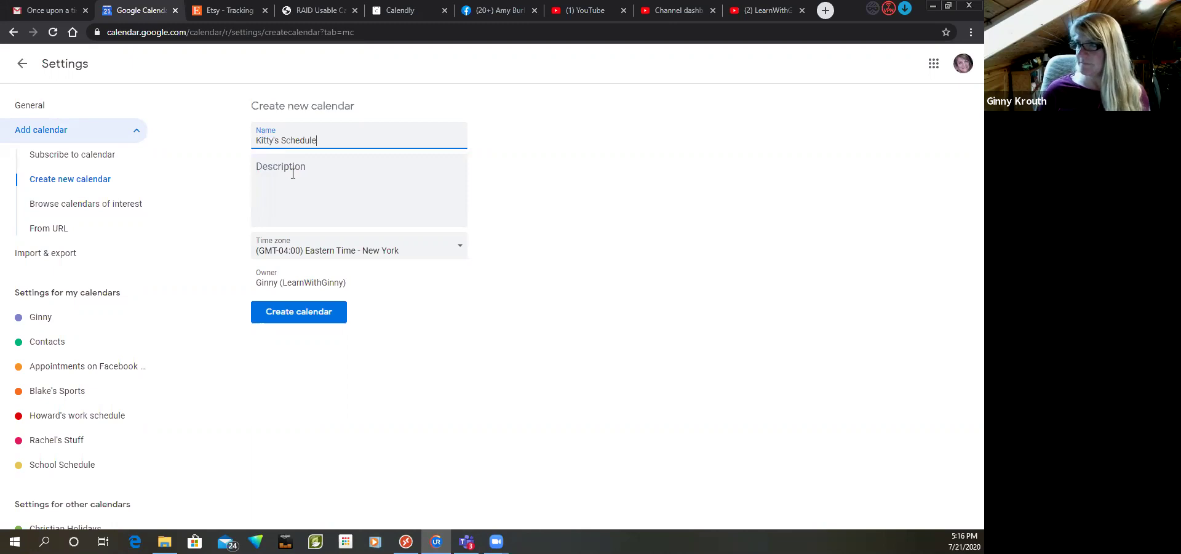
left_click(315, 319)
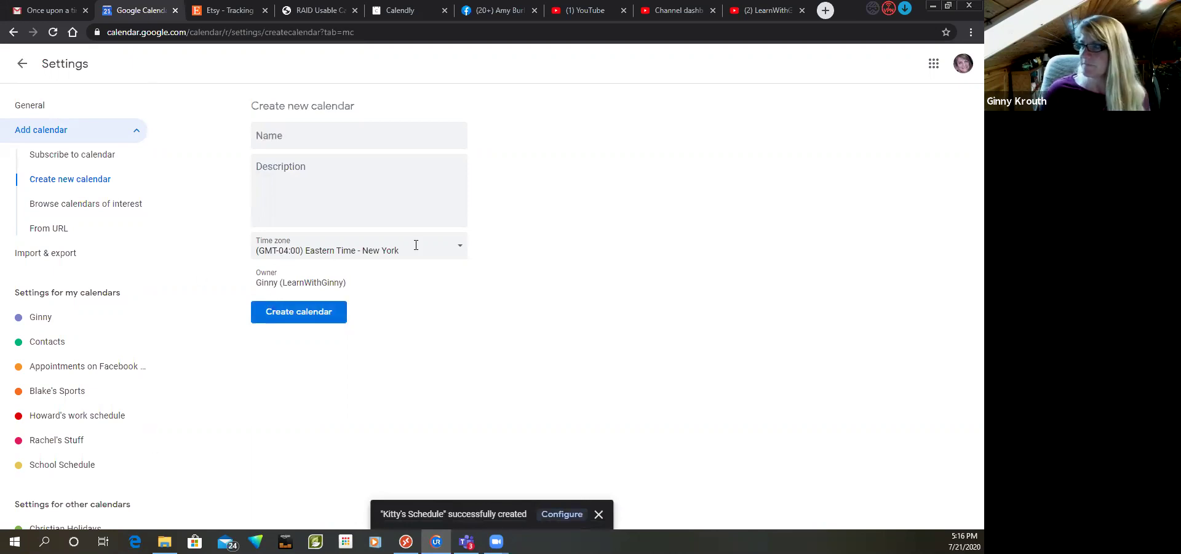
Return from the settings to the week view and change the colour of Kitty's Schedule to dark grey
left_click(22, 64)
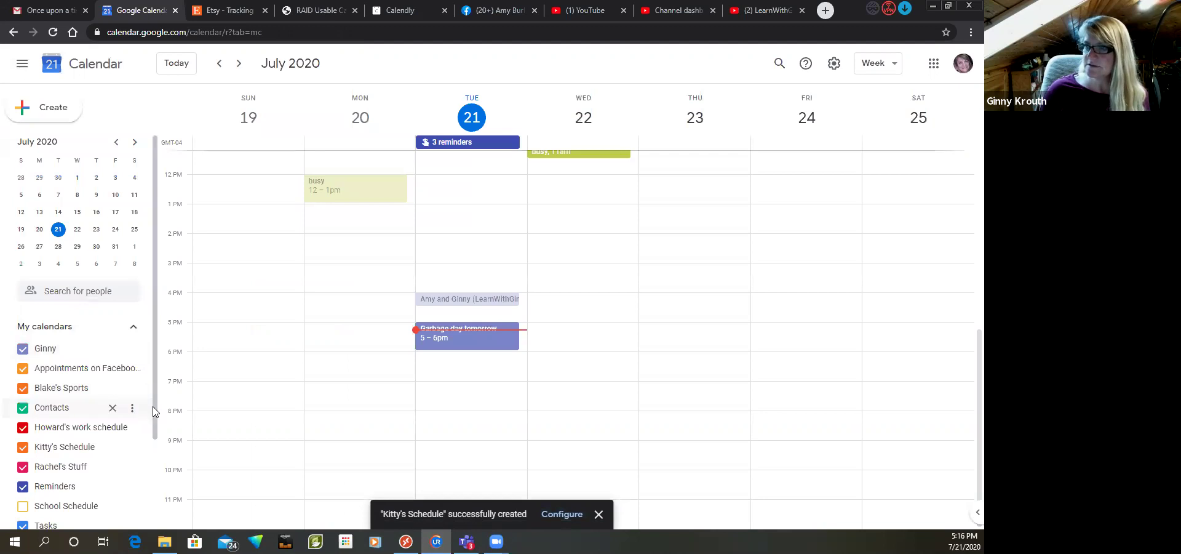
left_click_drag(155, 436, 162, 522)
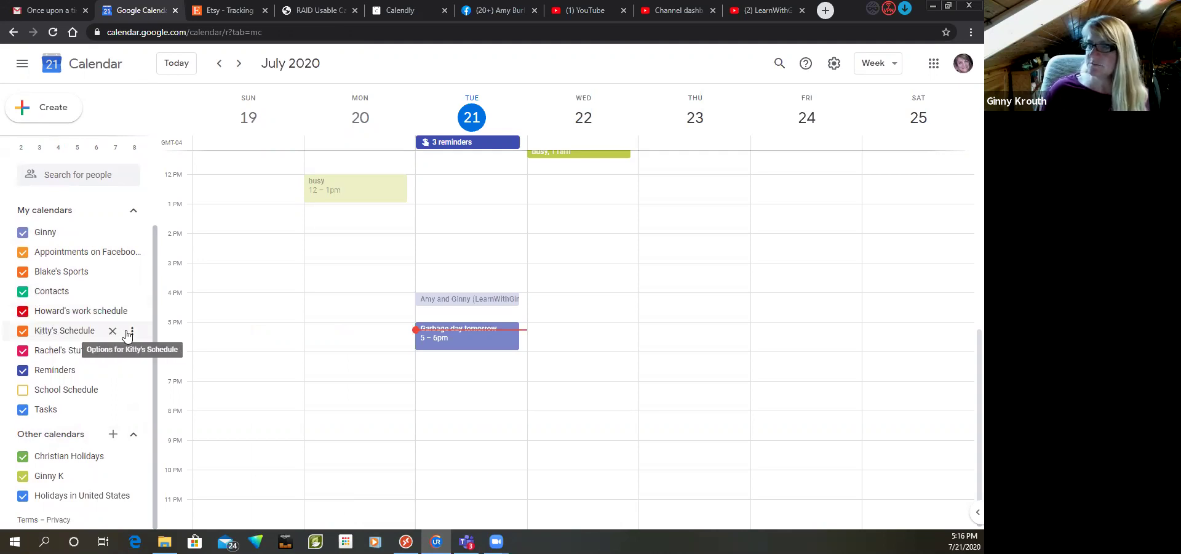
left_click(130, 333)
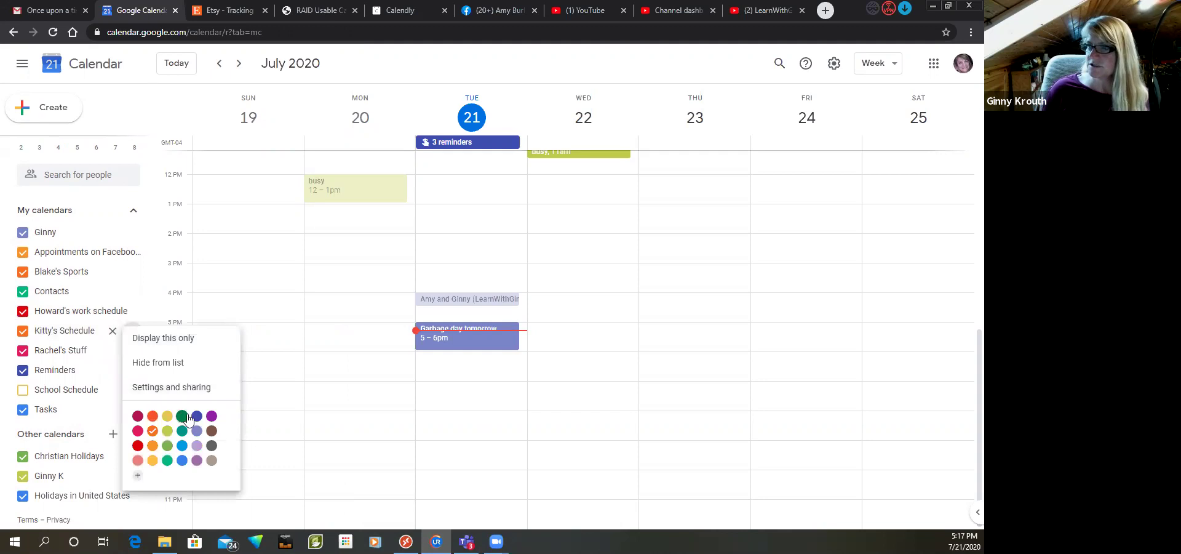
left_click(212, 445)
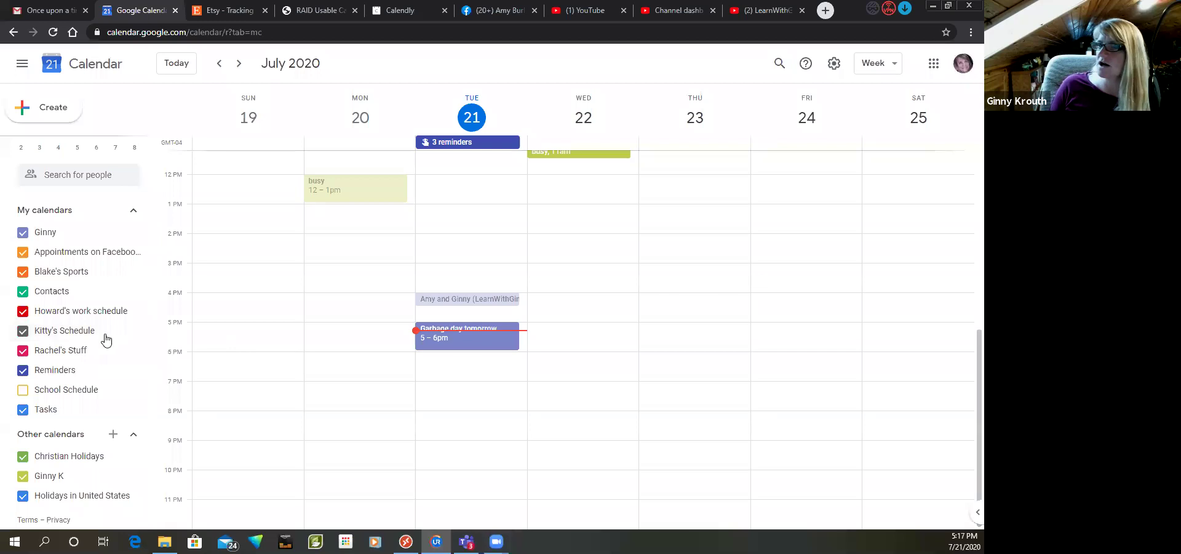
Start a new event on Wednesday, July 22 from 2:00pm to 3:00pm and assign it to the Kitty's Schedule calendar
left_click(543, 250)
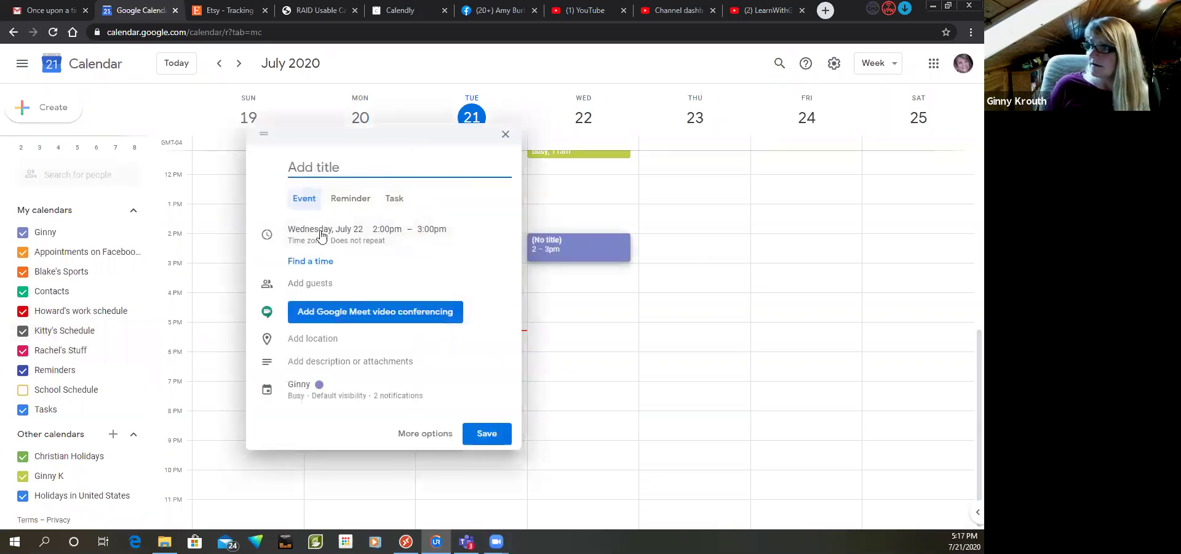
left_click(342, 390)
left_click(342, 321)
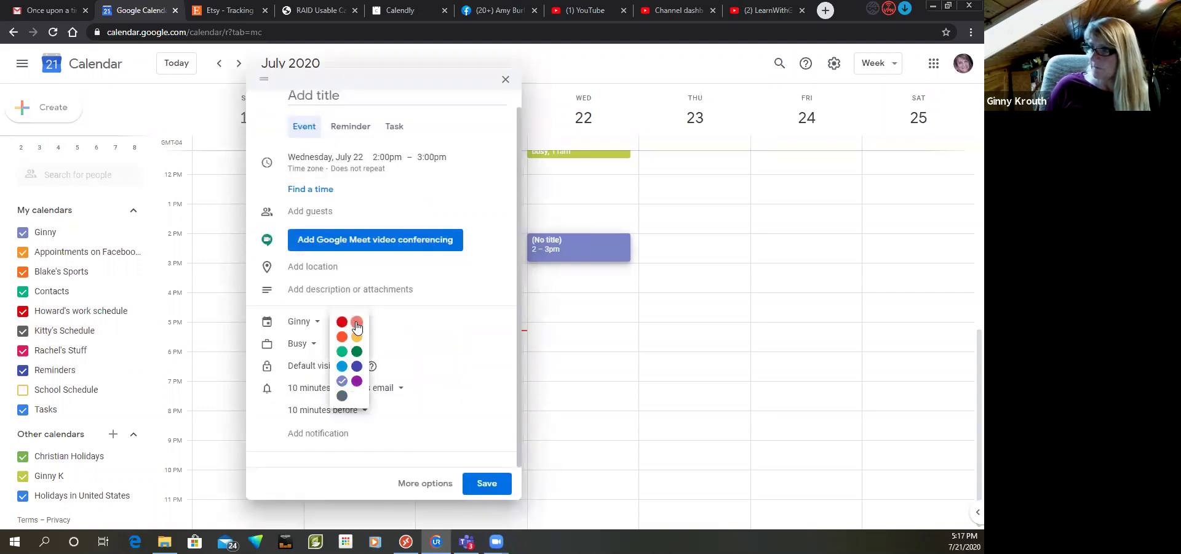
left_click(400, 341)
left_click(294, 322)
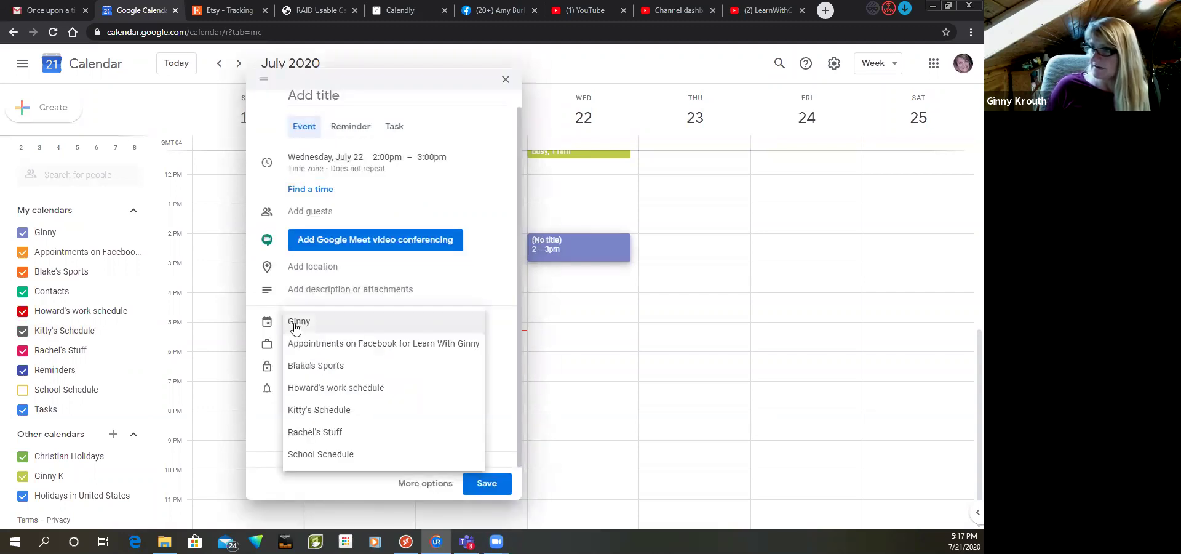
left_click(301, 416)
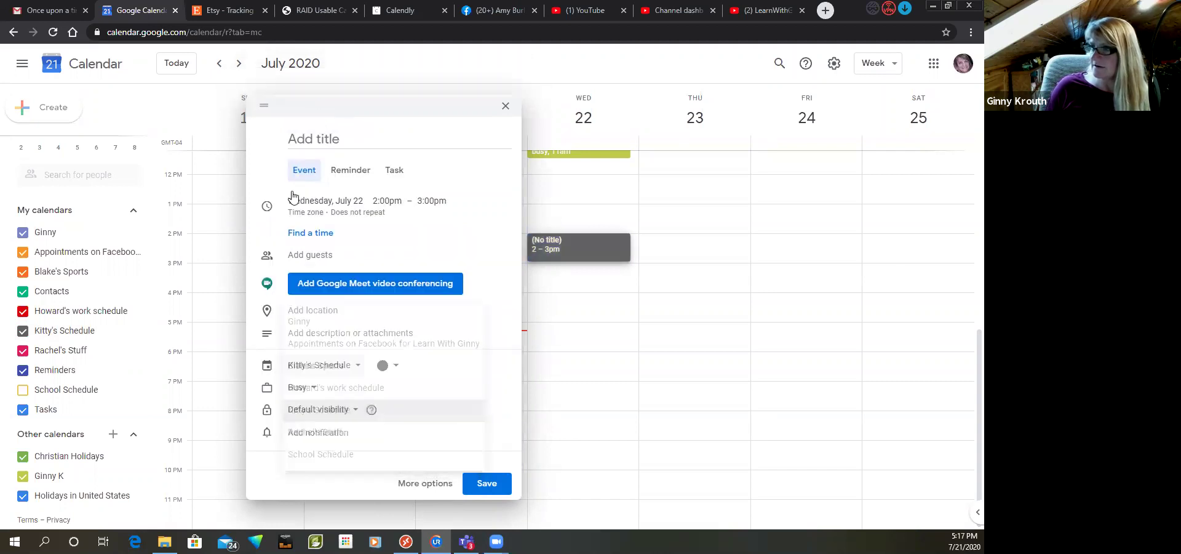
Title the new event "Vet Appt." and save it
left_click(322, 141)
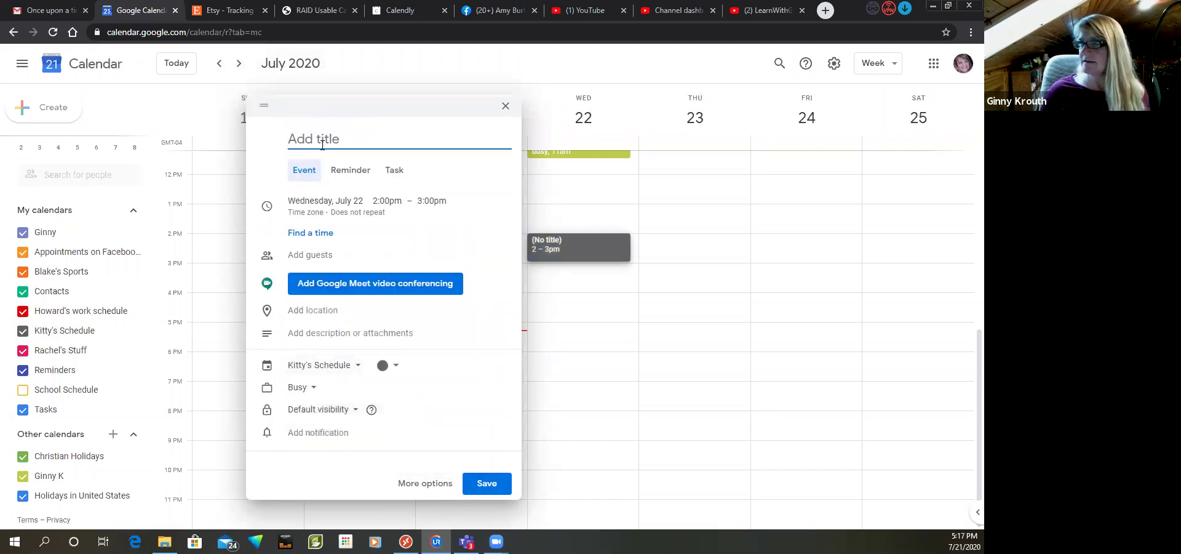
type("Vet Appt.")
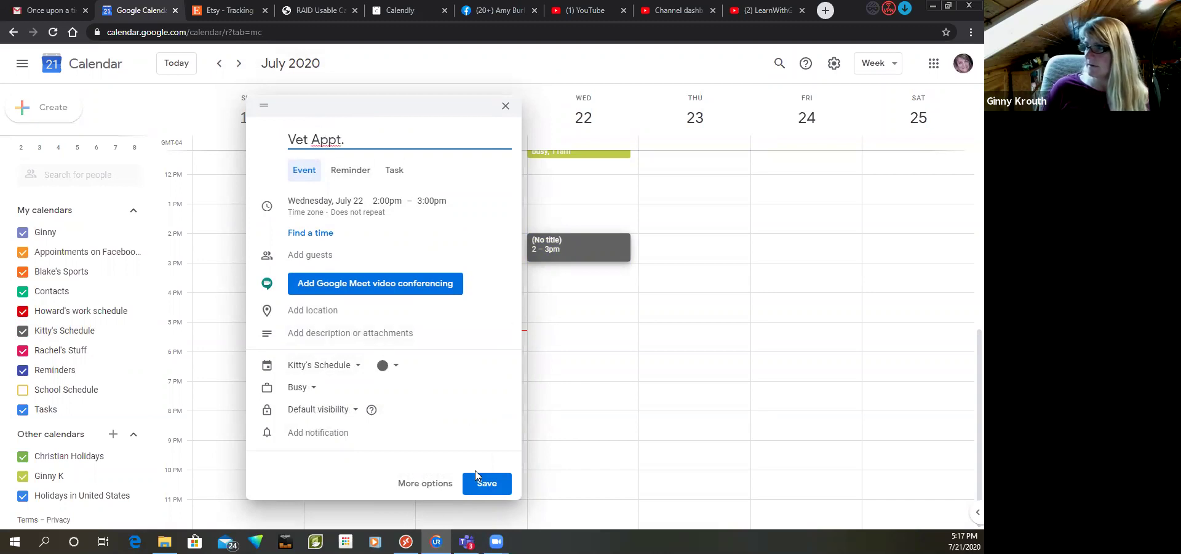
left_click(488, 485)
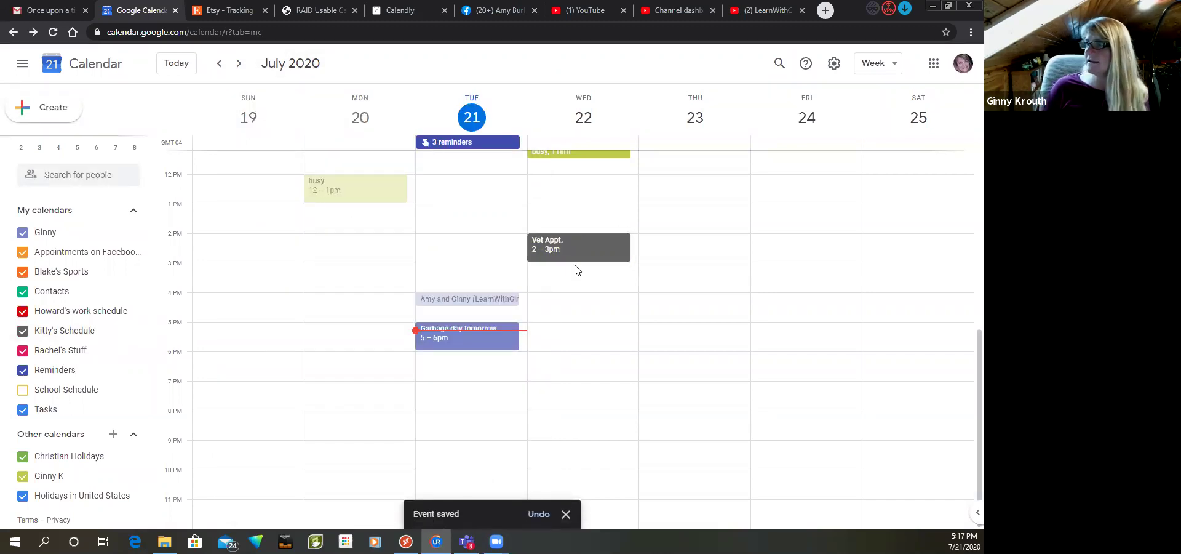
scroll(577, 275, "up", 4)
scroll(577, 275, "down", 4)
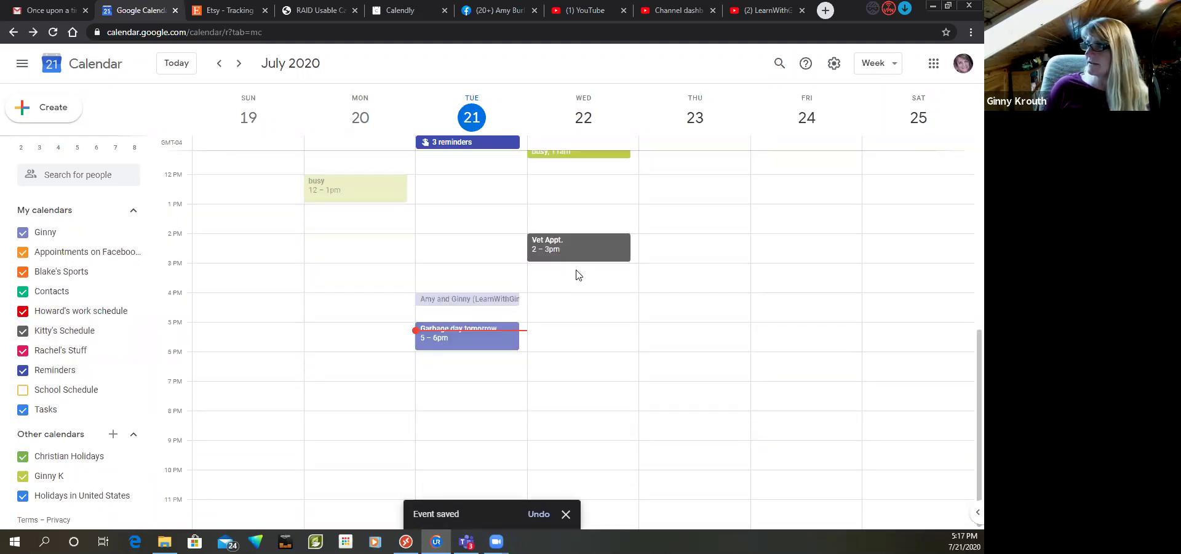
scroll(577, 275, "up", 3)
scroll(577, 275, "down", 4)
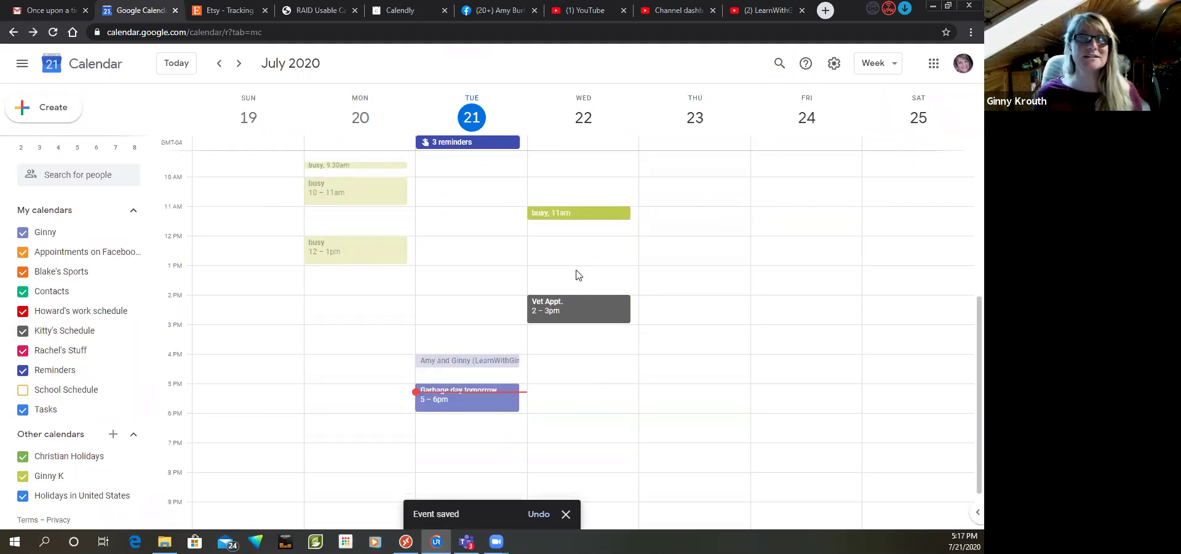